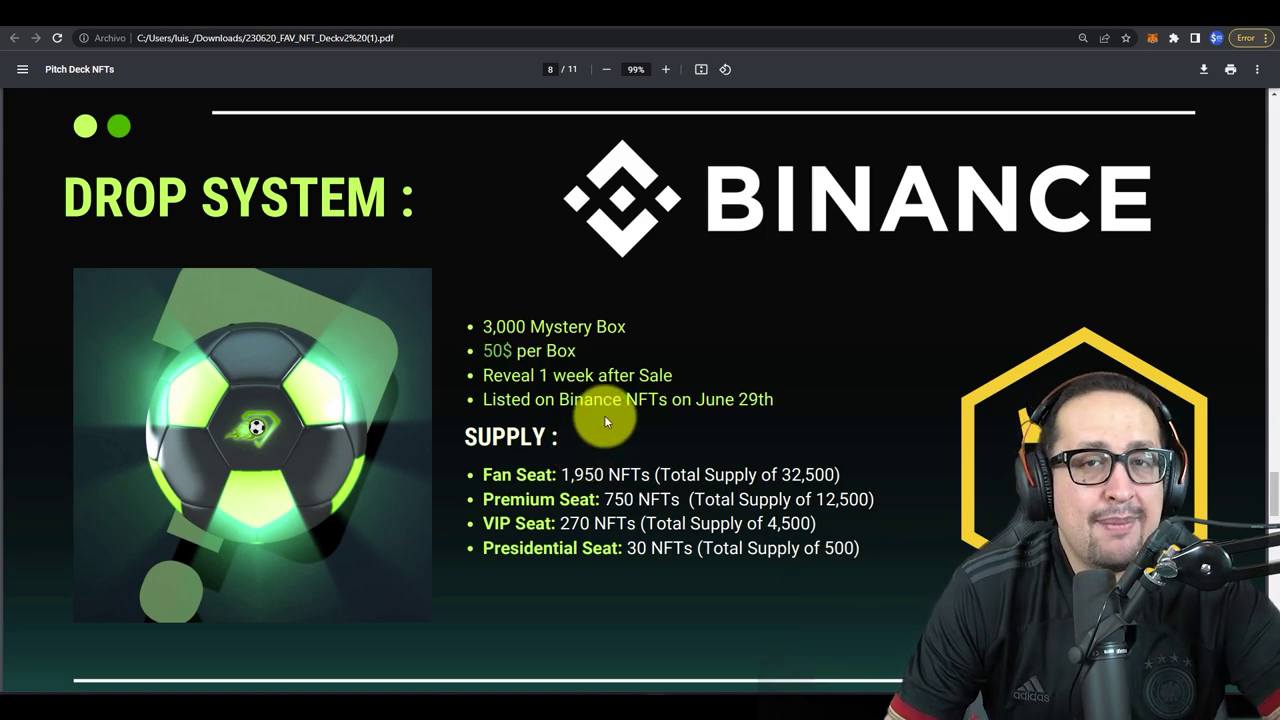
Switch to Binance NFT, filter the trending collections to BNB Chain and open the Voodoo Kitten collection
left_click(458, 10)
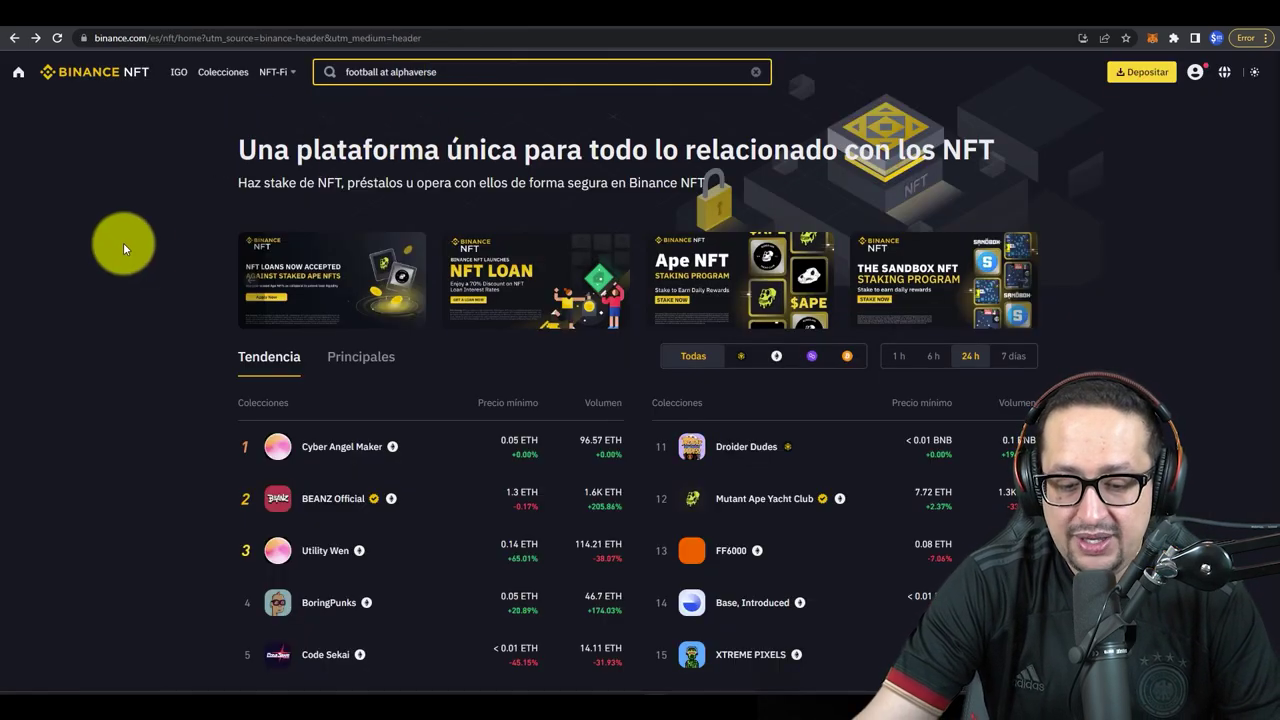
scroll(740, 360, "down", 2)
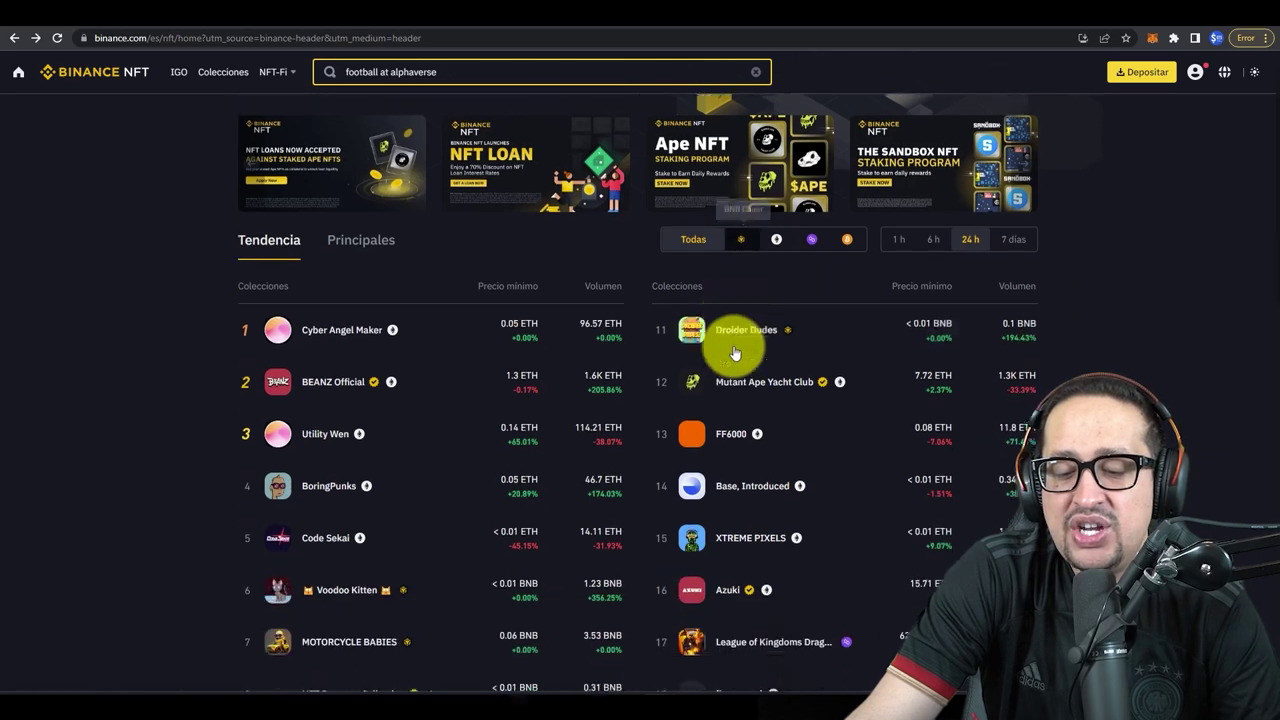
left_click(737, 228)
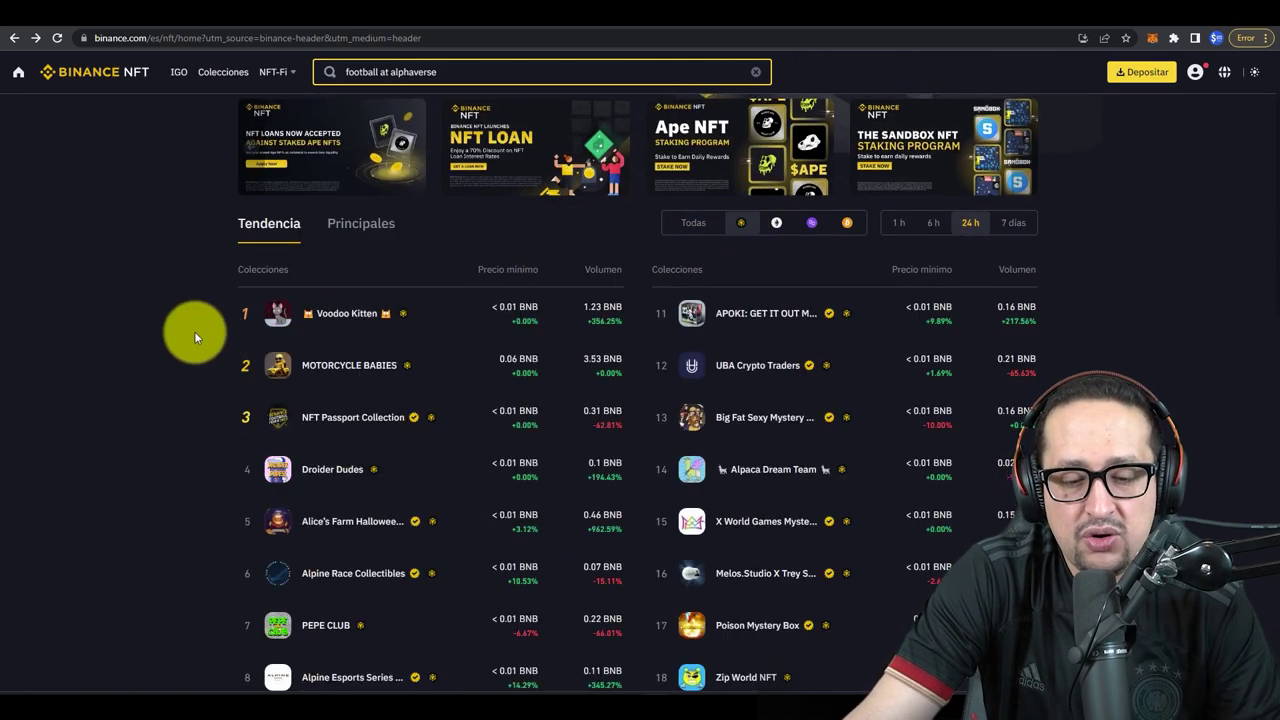
scroll(102, 299, "down", 1)
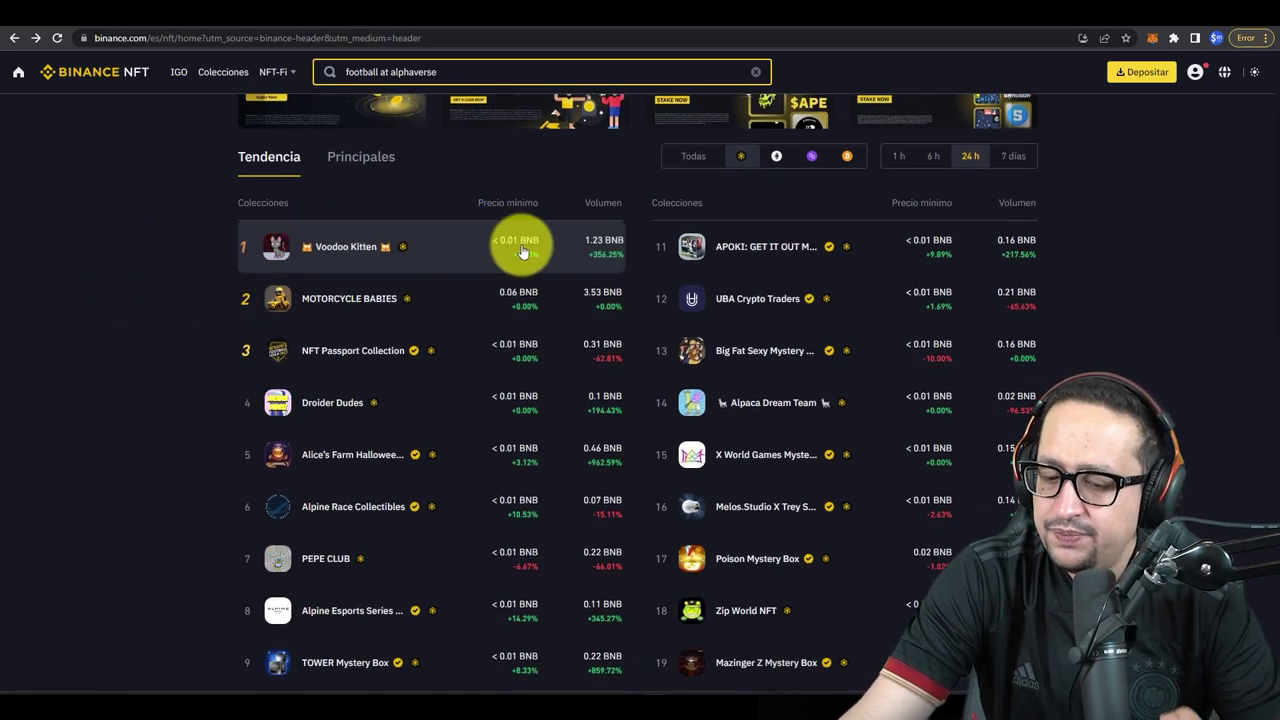
left_click(357, 256)
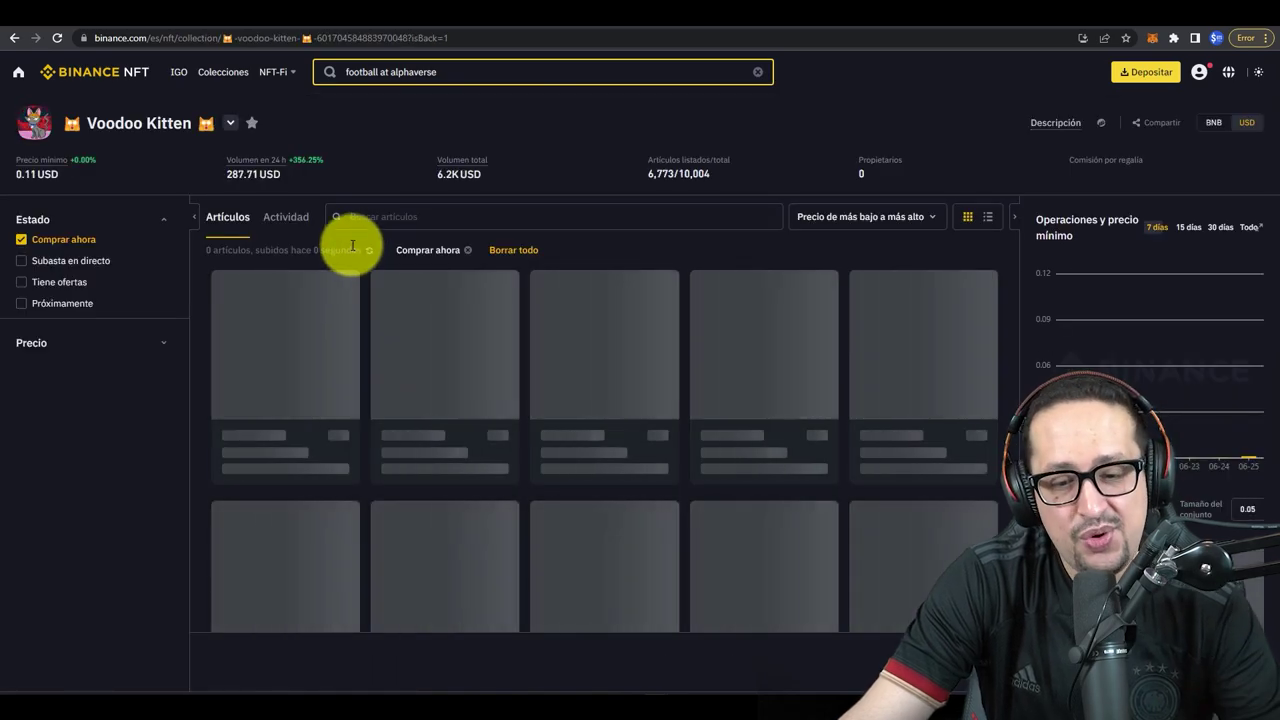
Buy the first listed Voodoo Kitten NFT at 0.11 USD and close the payment receipt
mouse_move(323, 455)
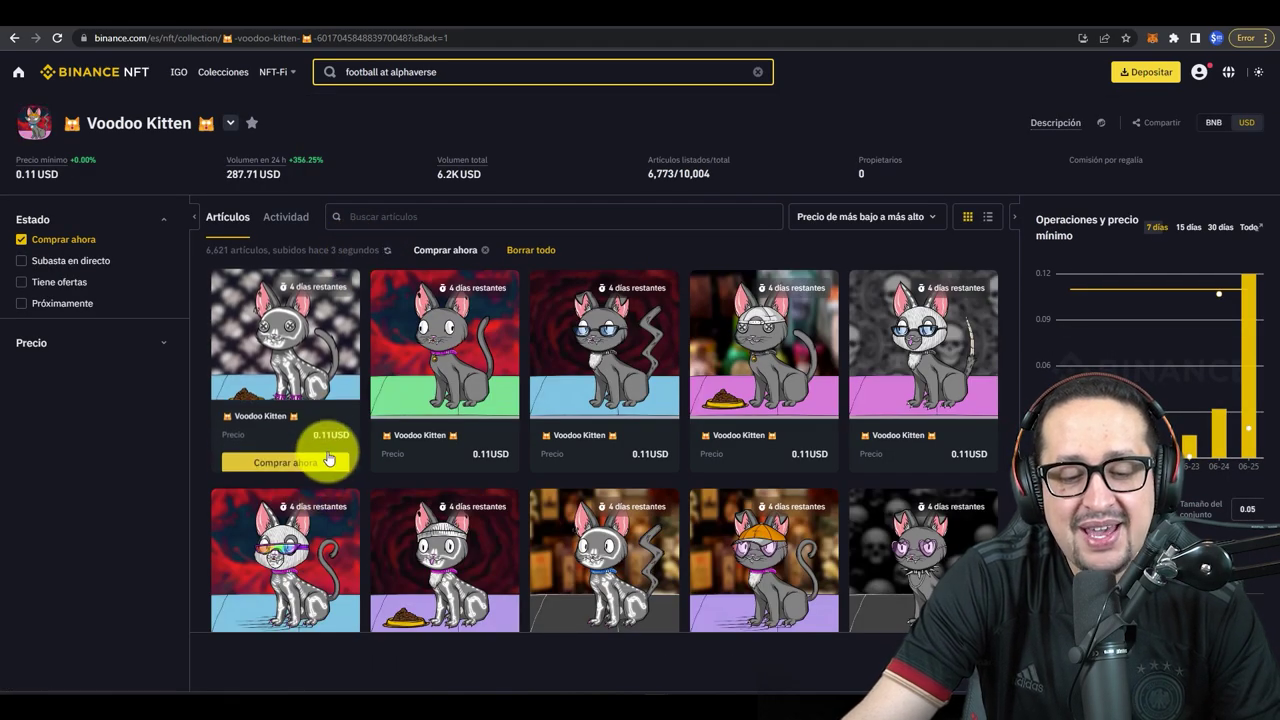
left_click(288, 449)
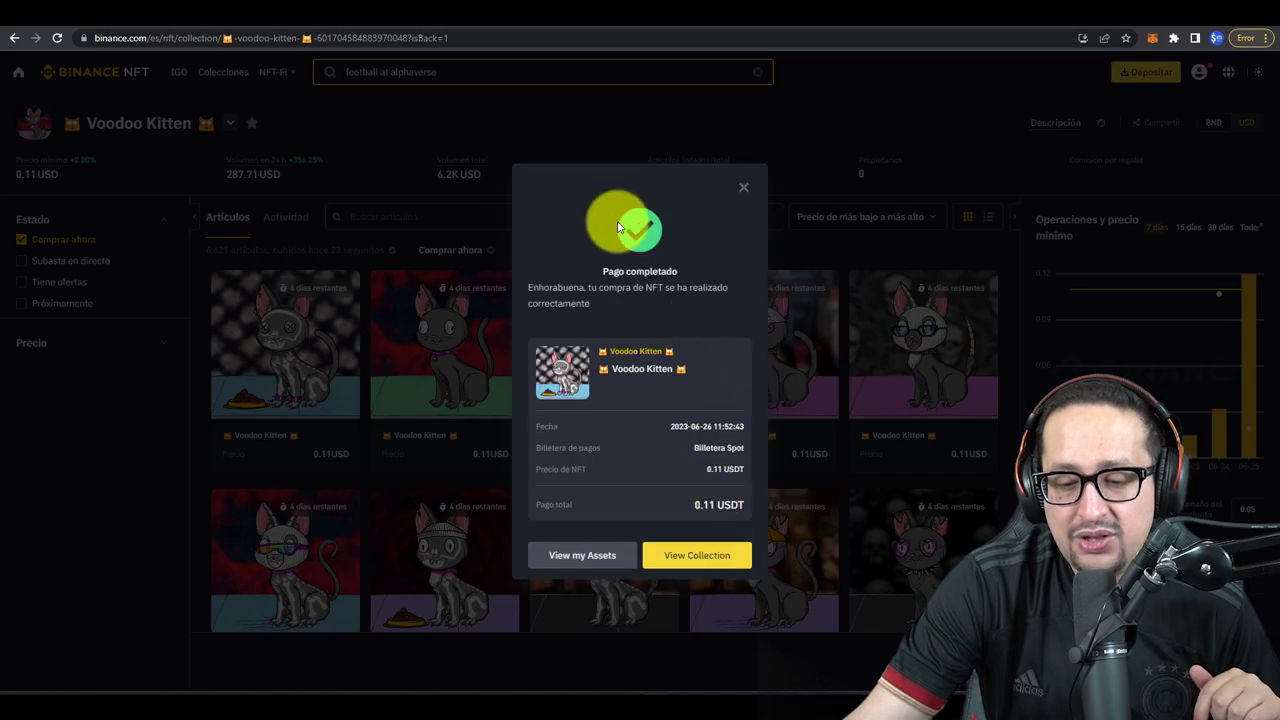
left_click_drag(601, 271, 706, 285)
left_click(637, 303)
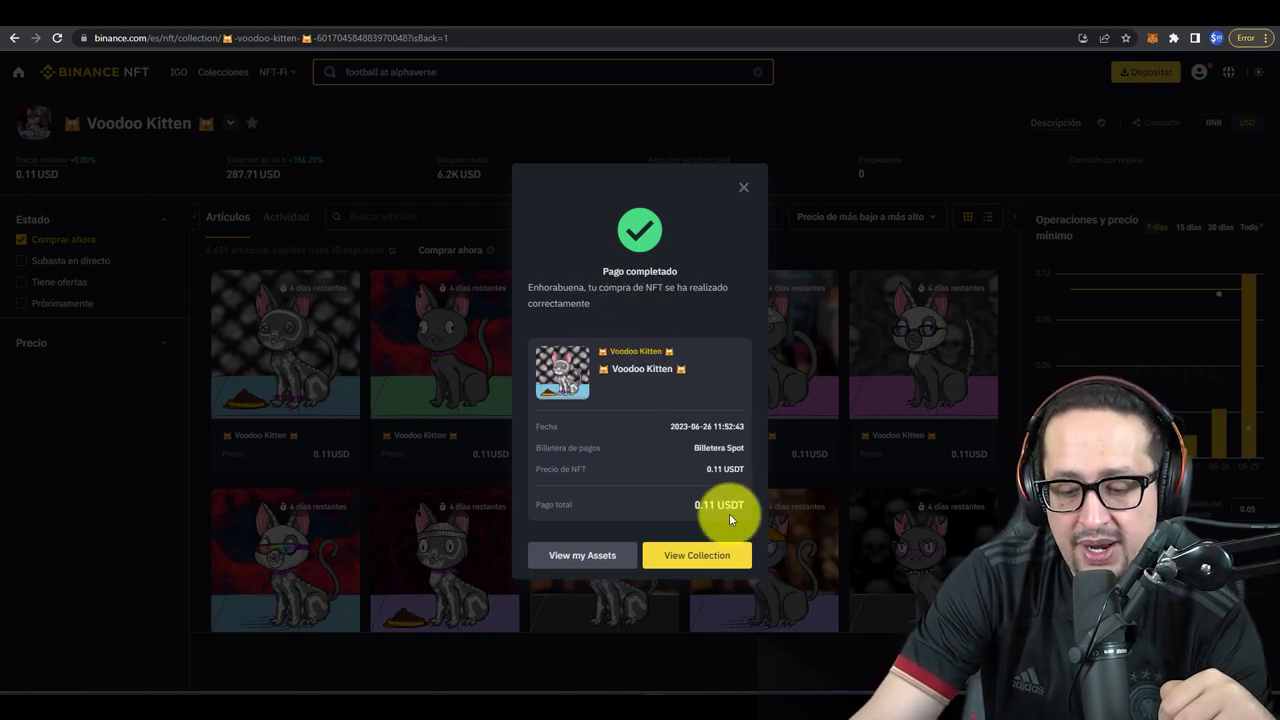
left_click(744, 188)
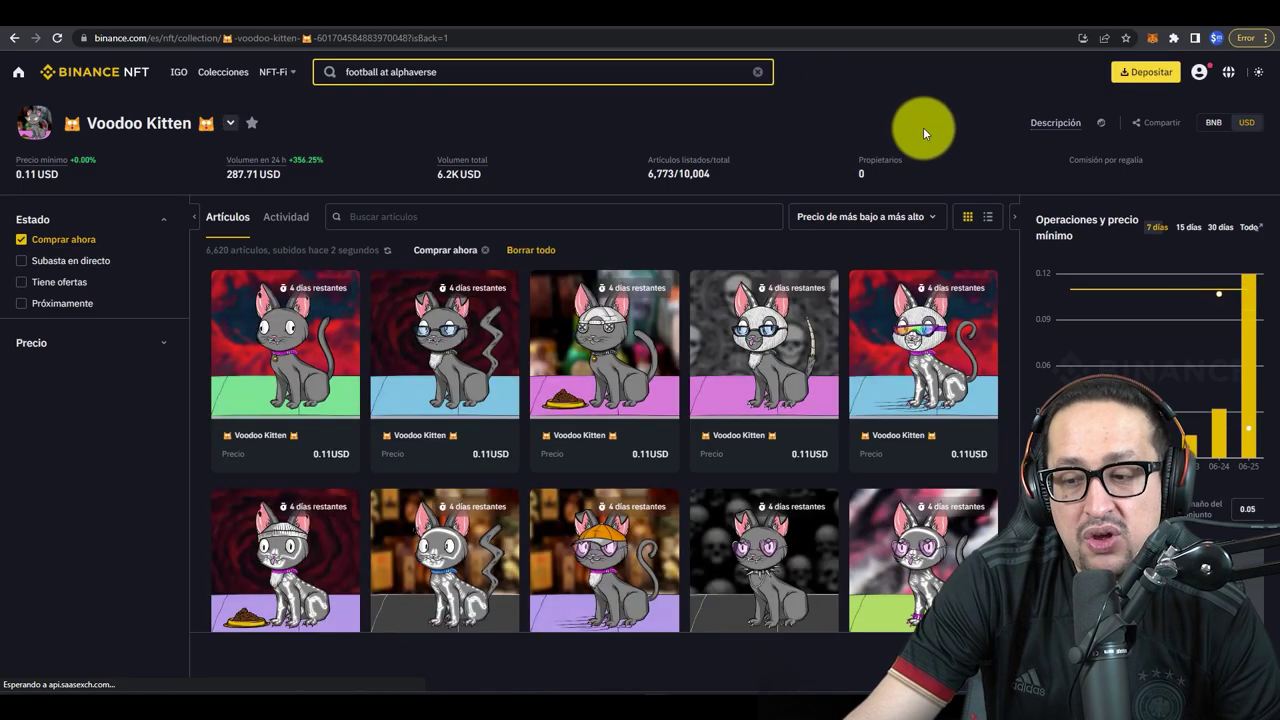
Open the account's own NFTs and choose the first Voodoo Kitten for withdrawal
mouse_move(1199, 72)
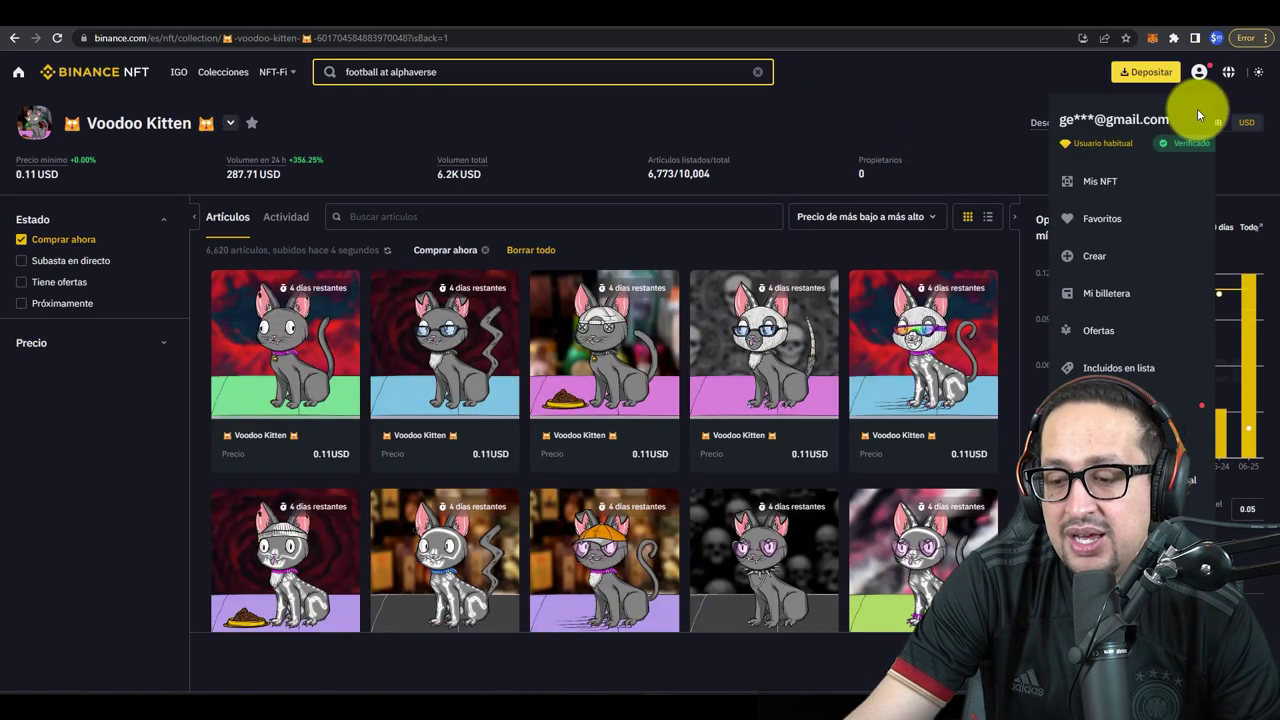
left_click(1101, 183)
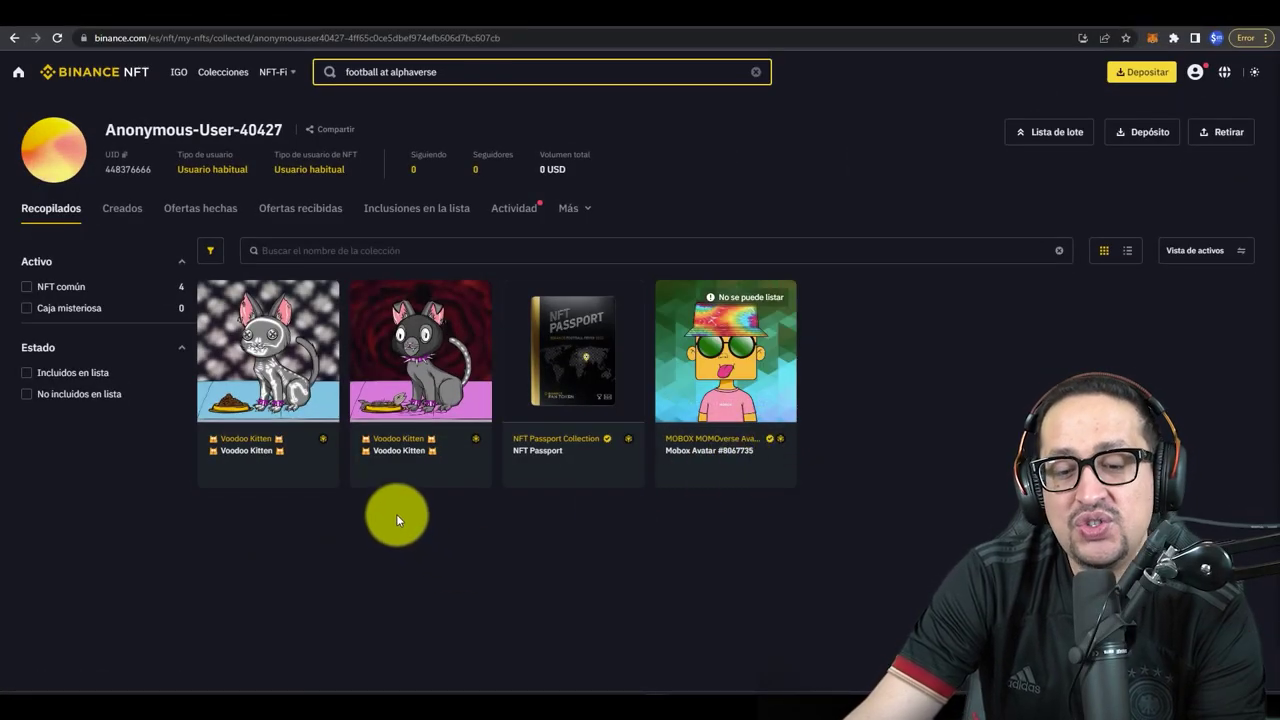
mouse_move(369, 483)
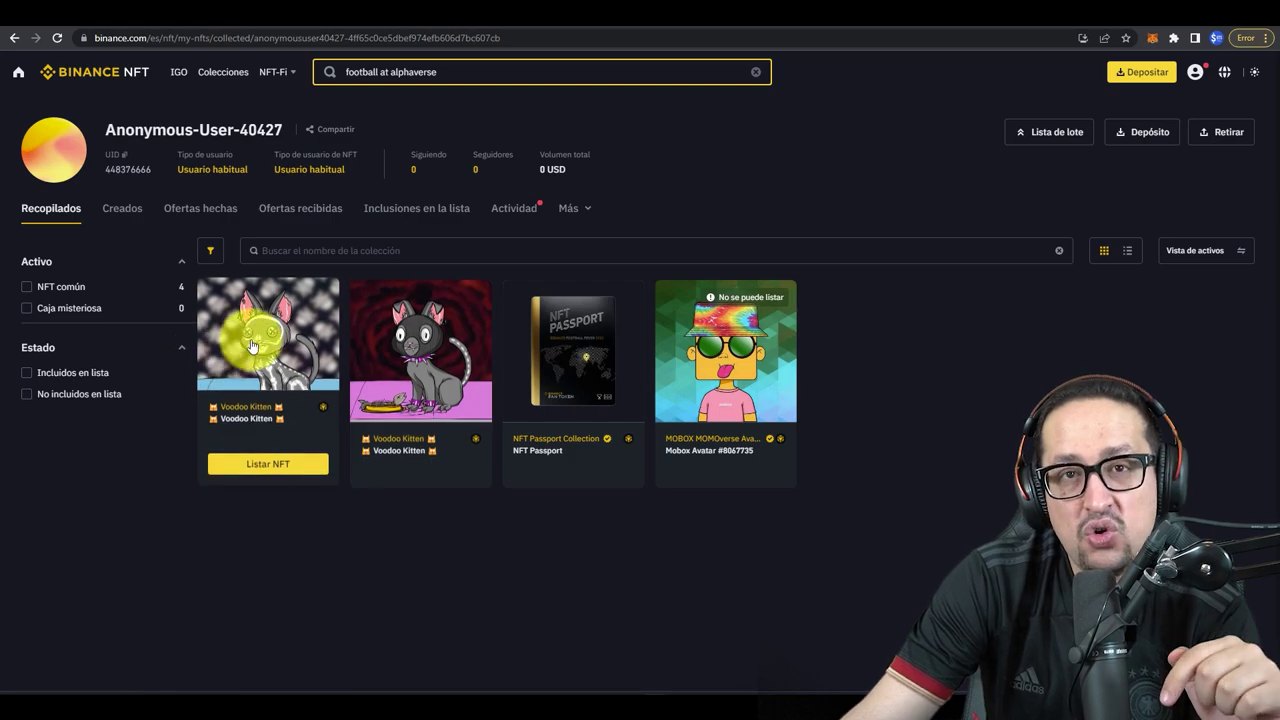
left_click(1216, 137)
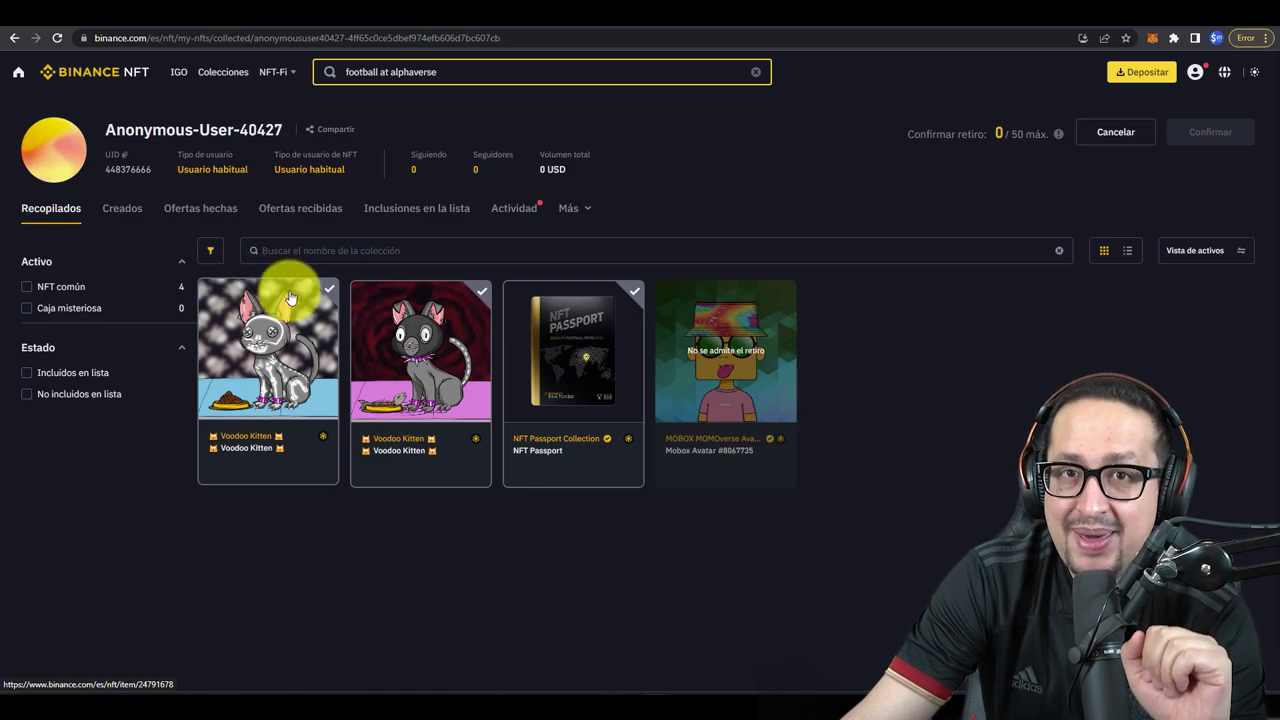
left_click(278, 336)
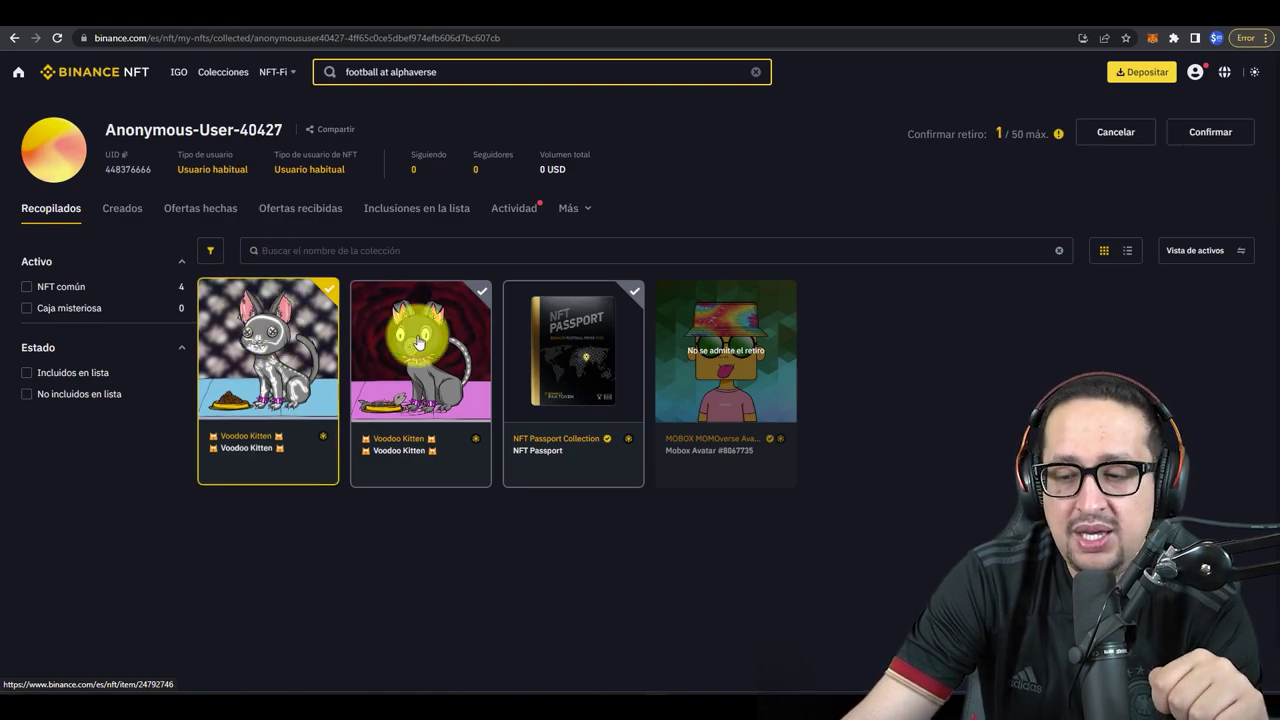
left_click(1204, 131)
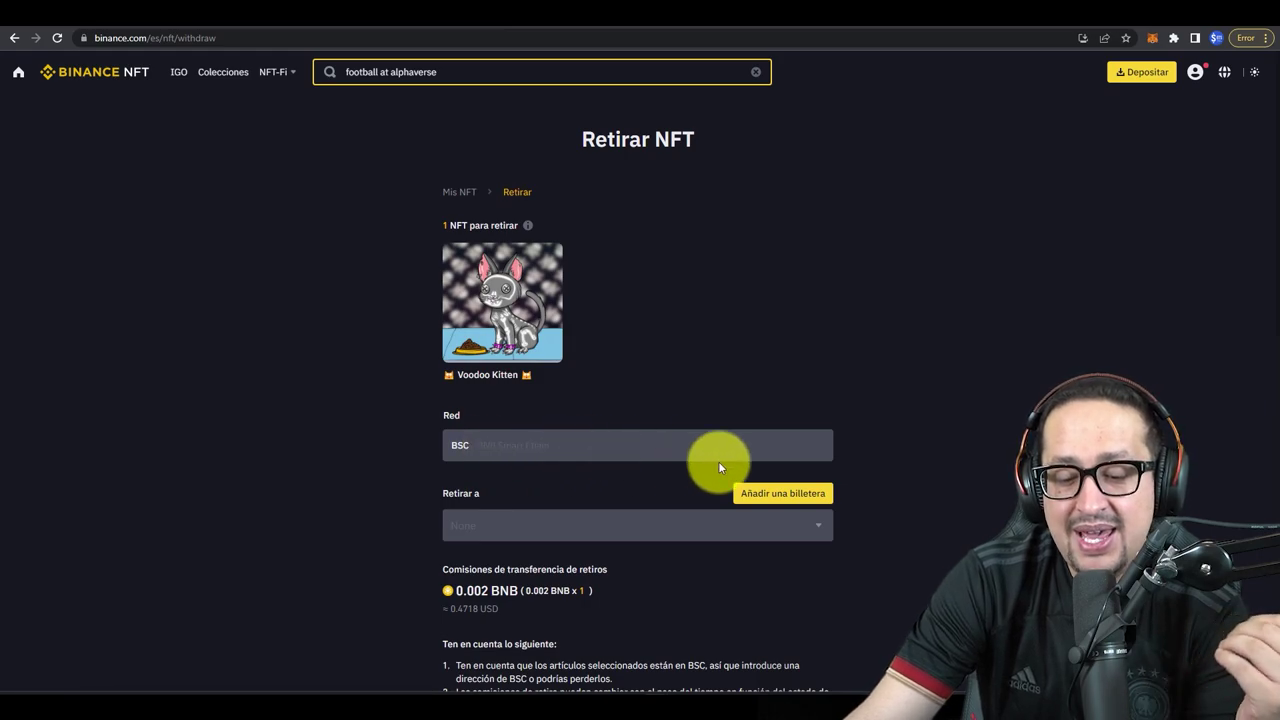
Add a MetaMask wallet on BNB Chain as the withdrawal destination and sign its connection request
scroll(860, 452, "down", 2)
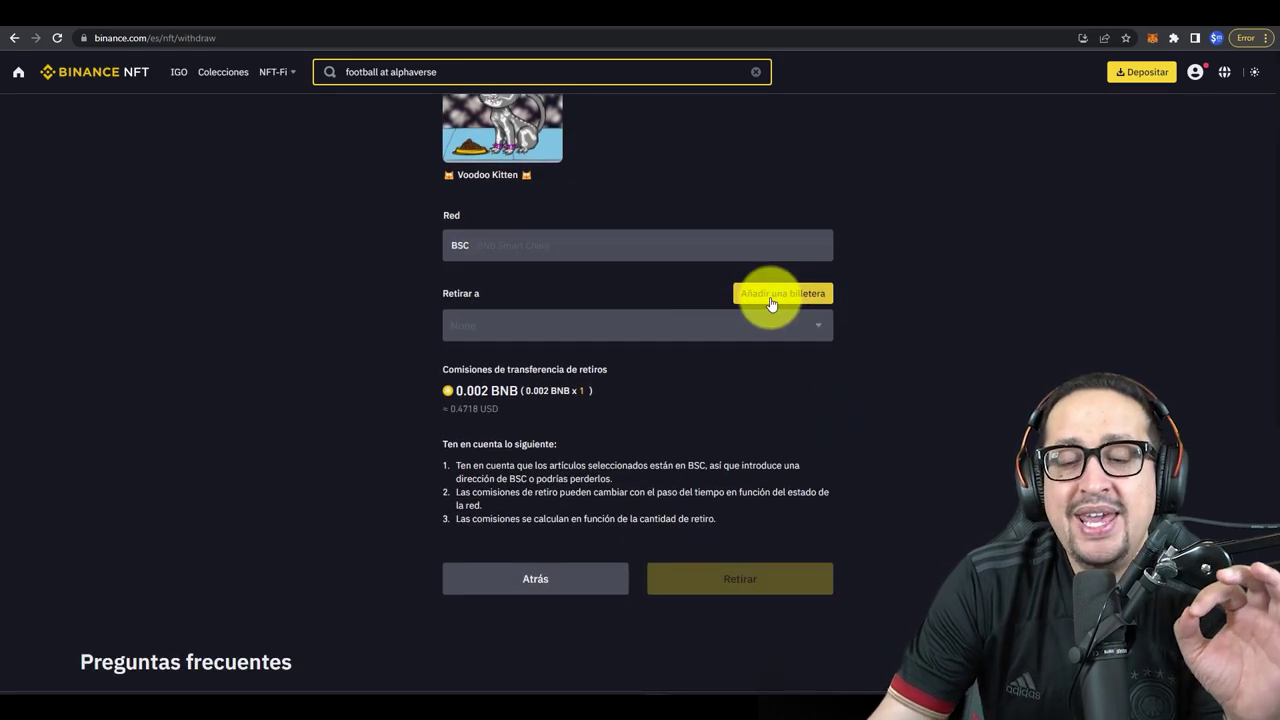
left_click(771, 296)
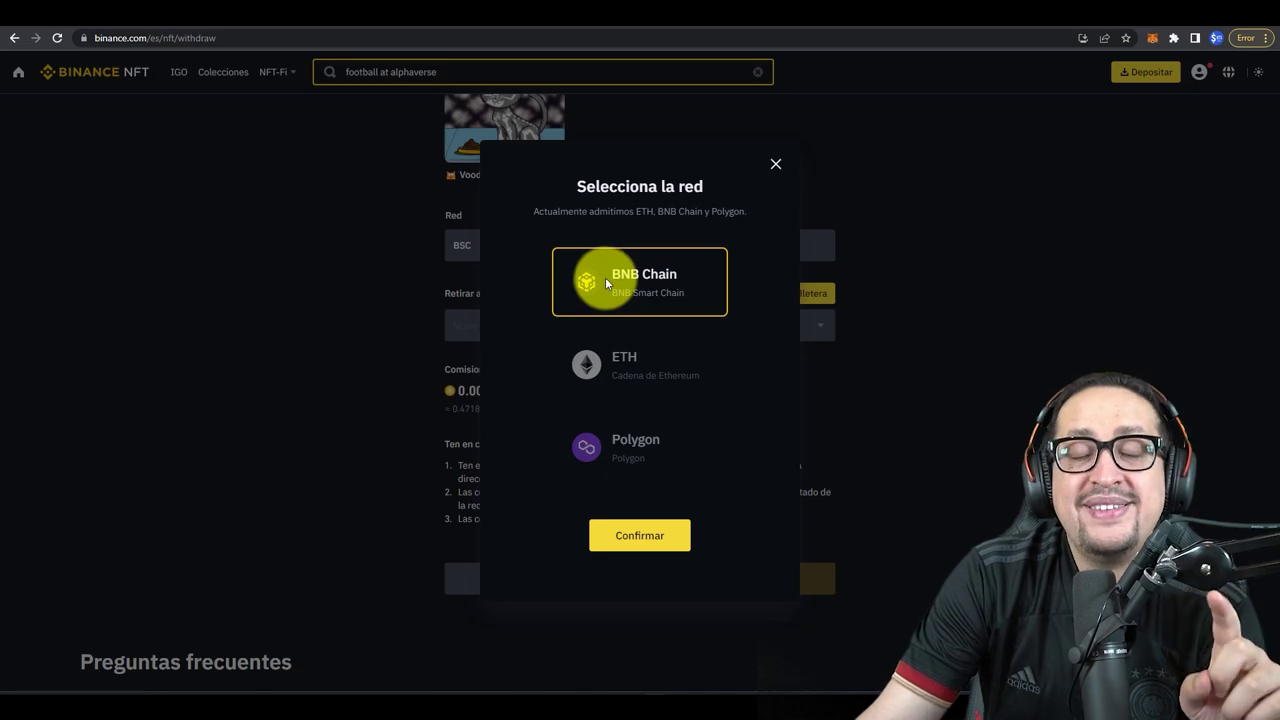
left_click(640, 535)
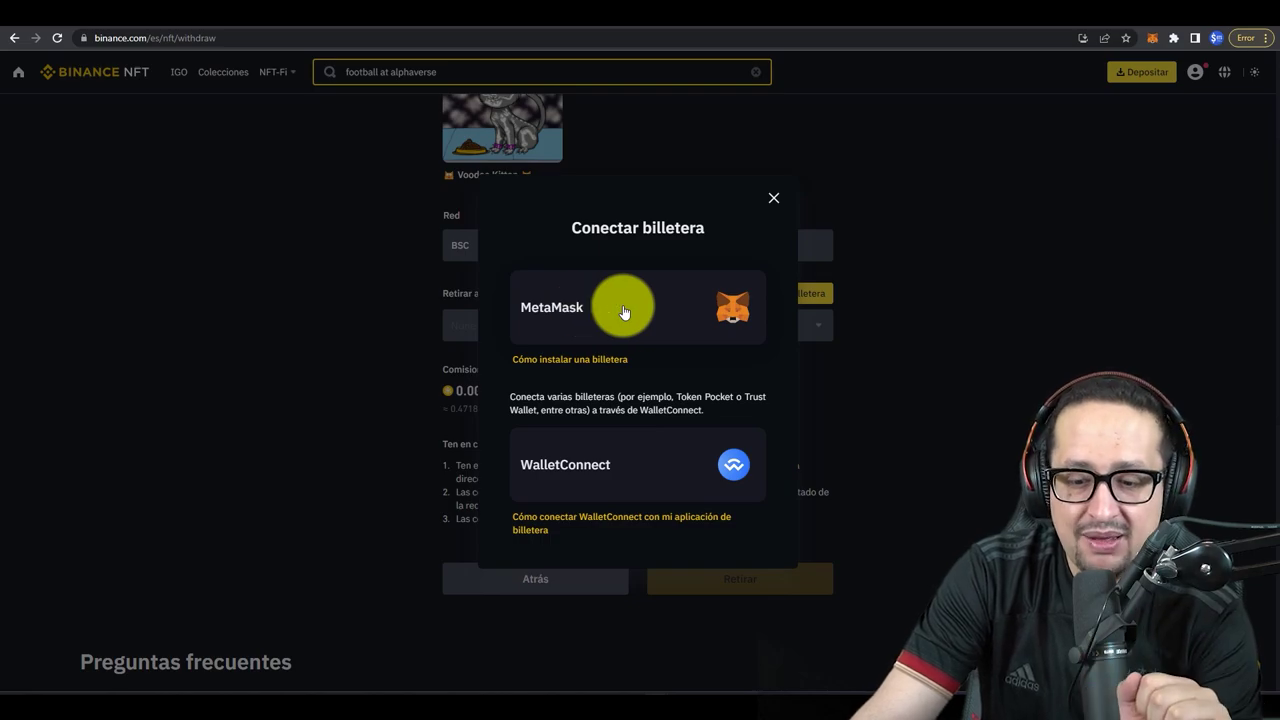
left_click(694, 317)
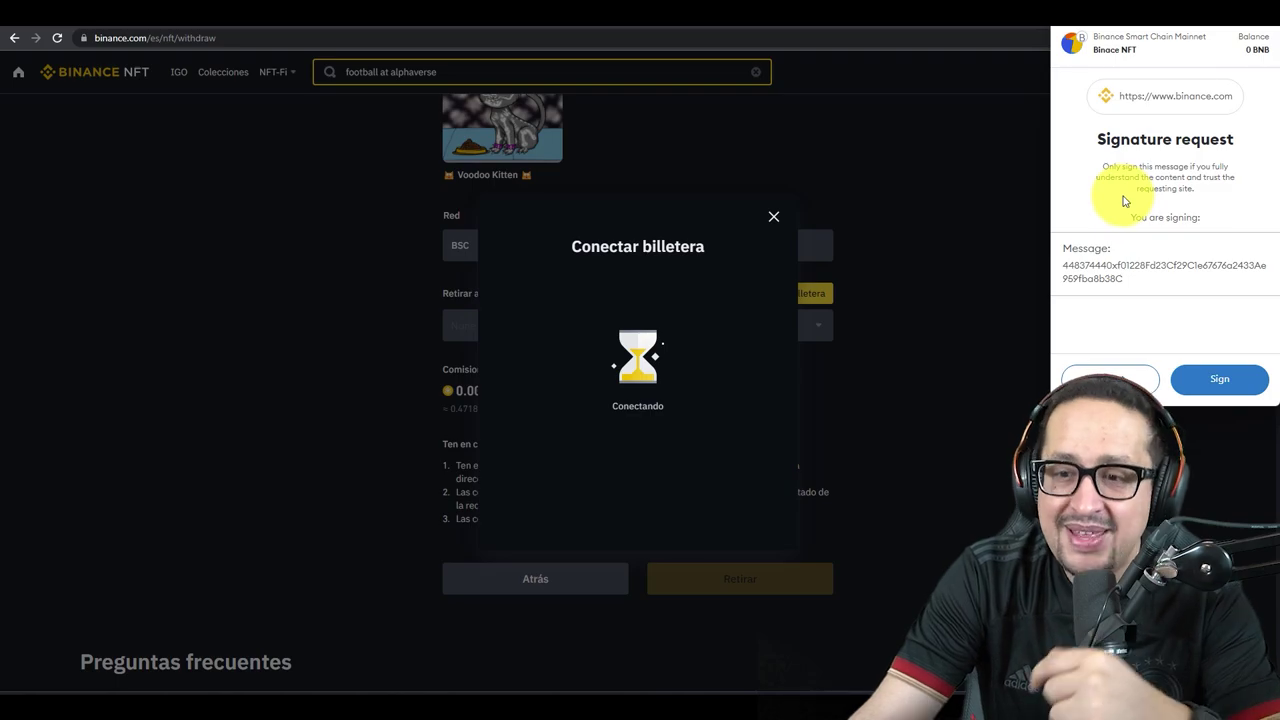
left_click(1219, 378)
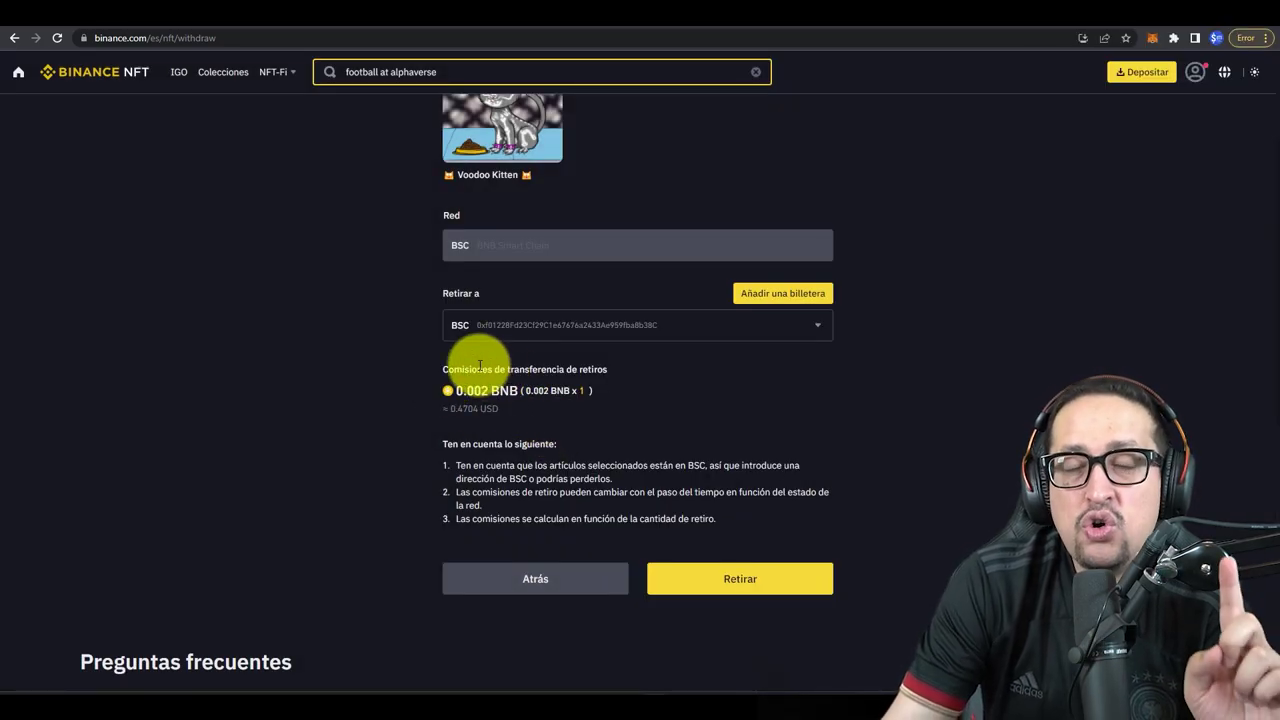
Review the transfer fee and processing time, and submit and confirm the Voodoo Kitten withdrawal to the connected wallet
left_click_drag(444, 366, 457, 394)
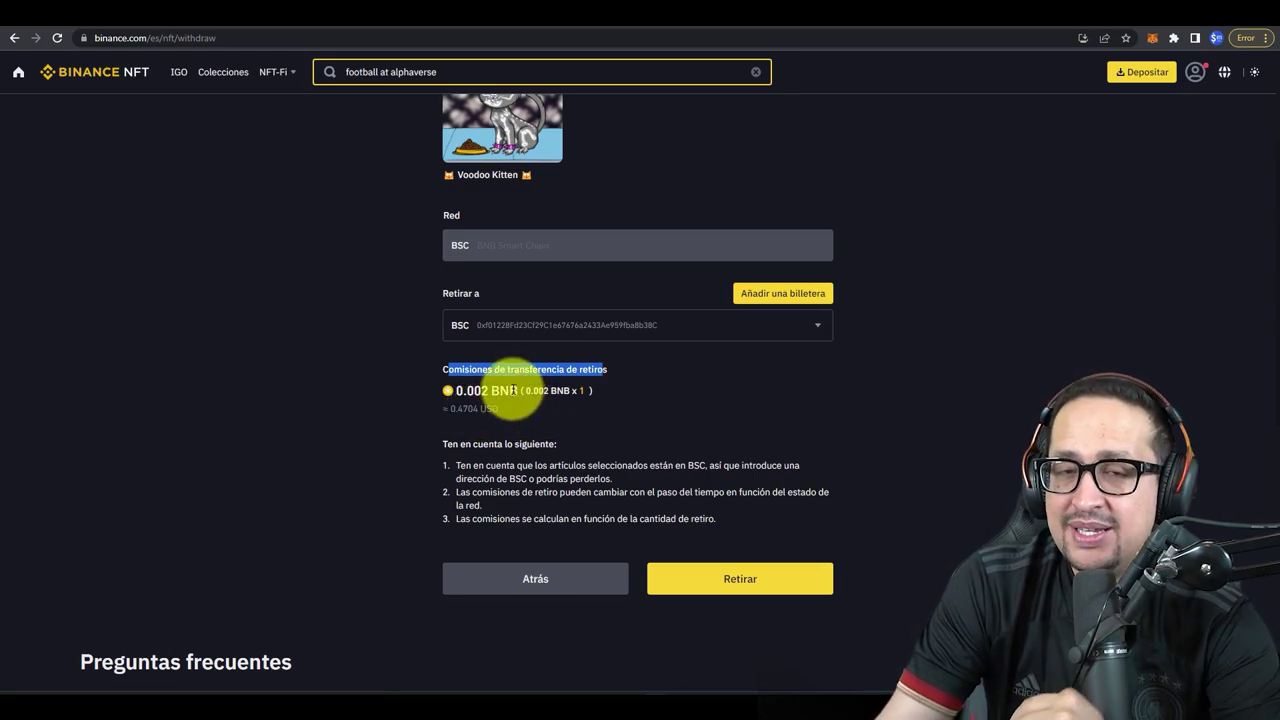
left_click_drag(517, 392, 453, 403)
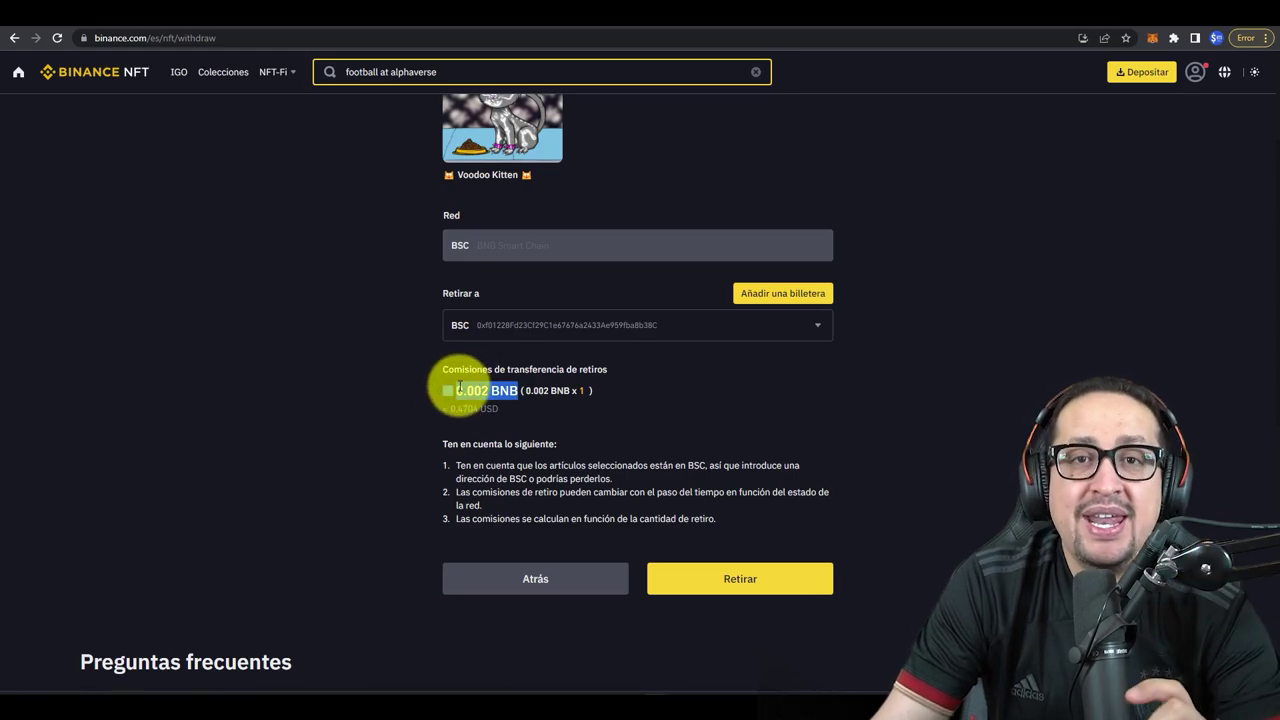
scroll(543, 358, "up", 2)
scroll(660, 351, "down", 4)
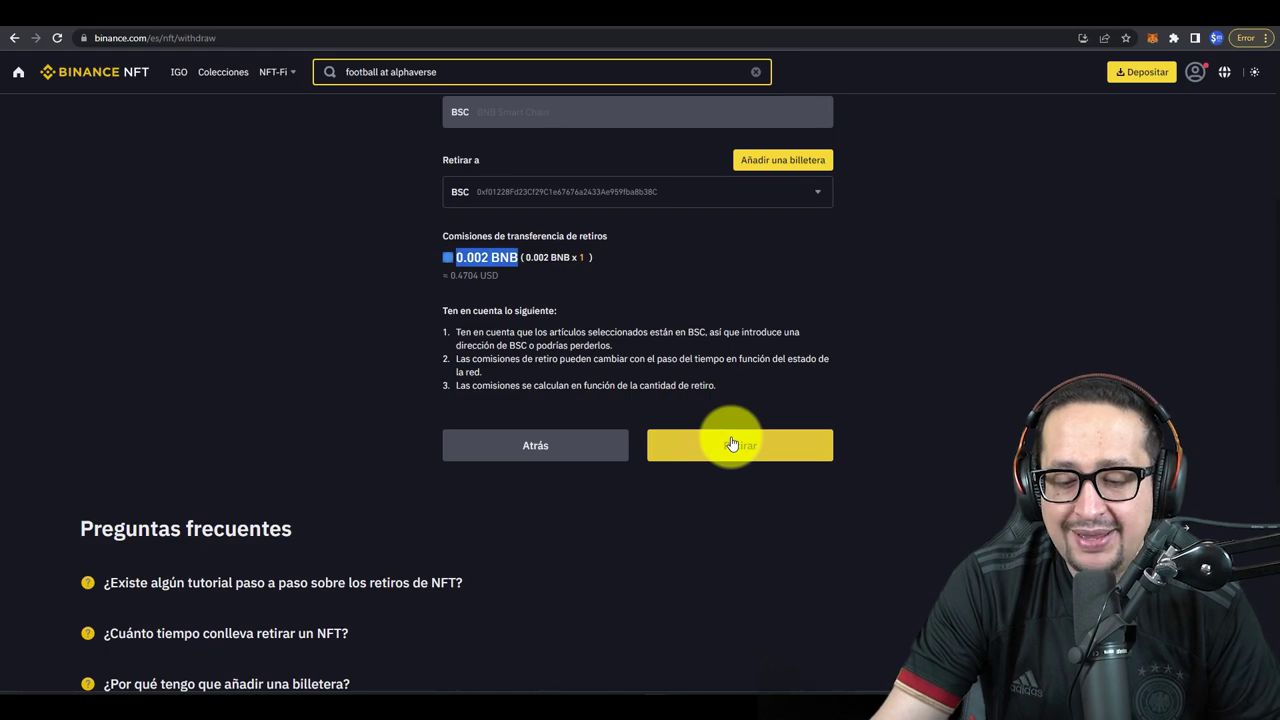
left_click(733, 441)
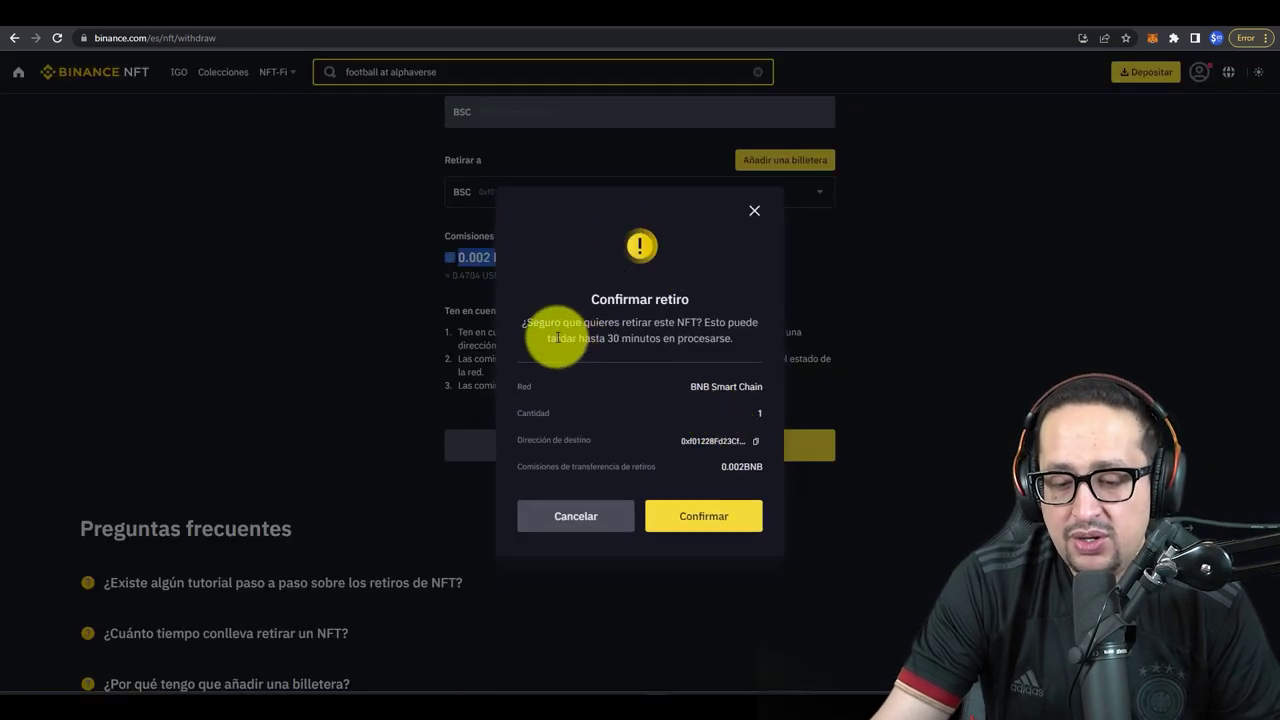
left_click_drag(604, 338, 683, 344)
left_click(651, 343)
left_click(697, 518)
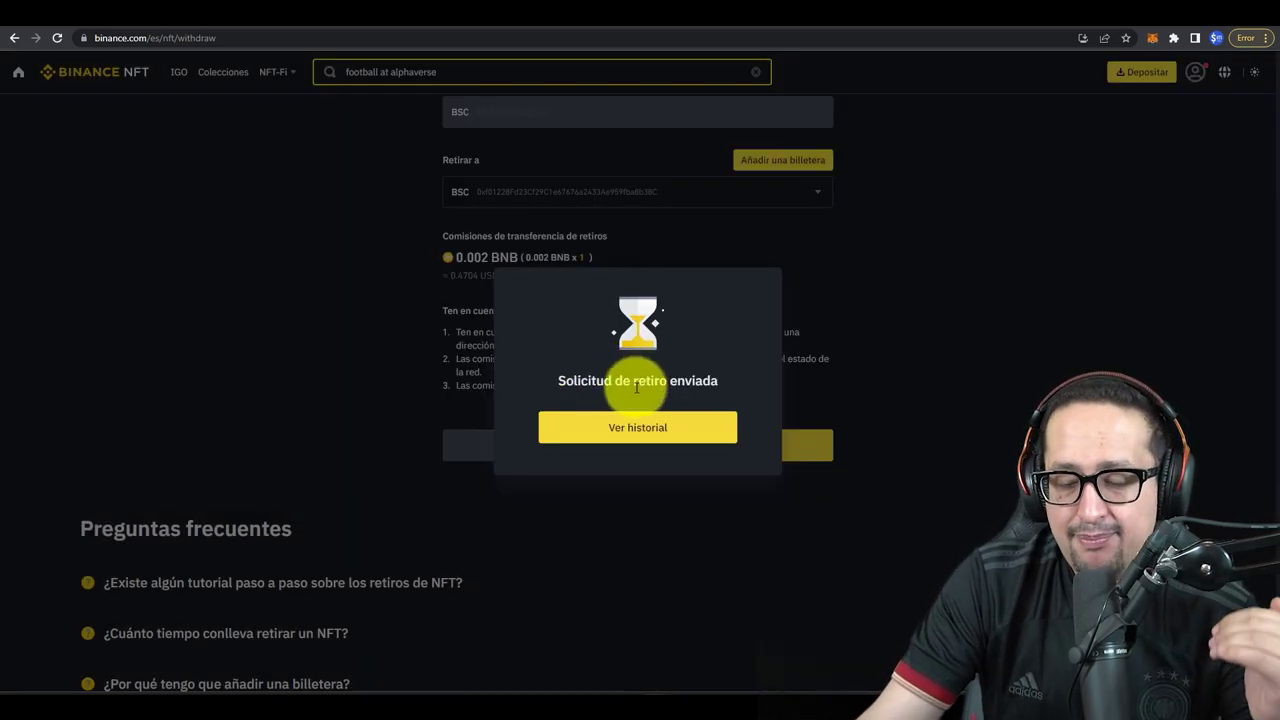
Open the NFT activity history and filter it by withdrawals (Retiros) to check the request's status
left_click_drag(563, 383, 716, 389)
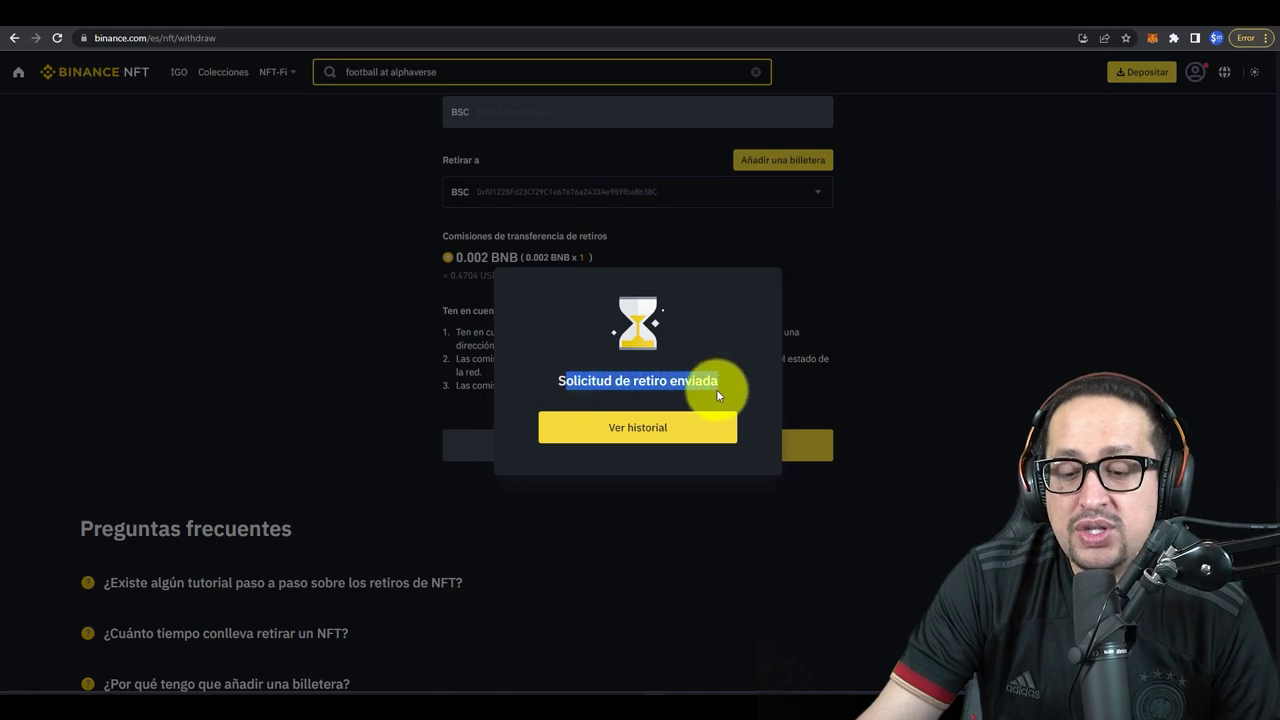
left_click(662, 392)
left_click(611, 438)
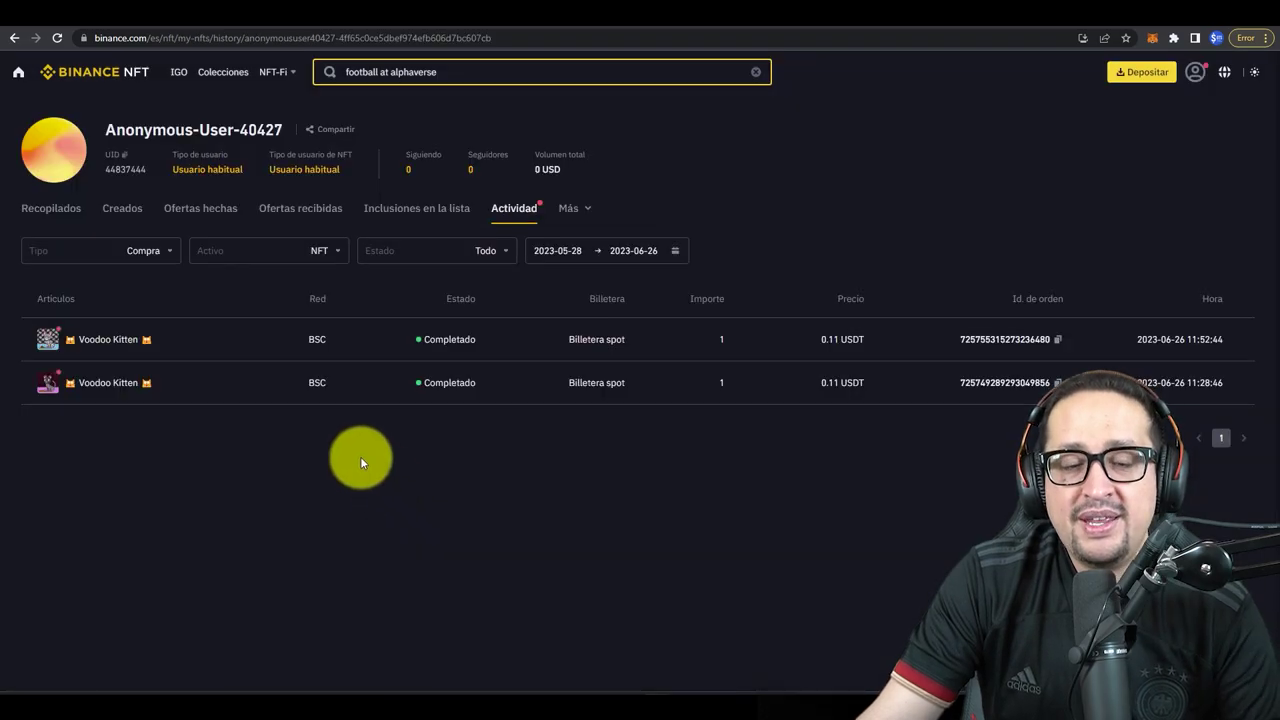
left_click(149, 250)
left_click(47, 398)
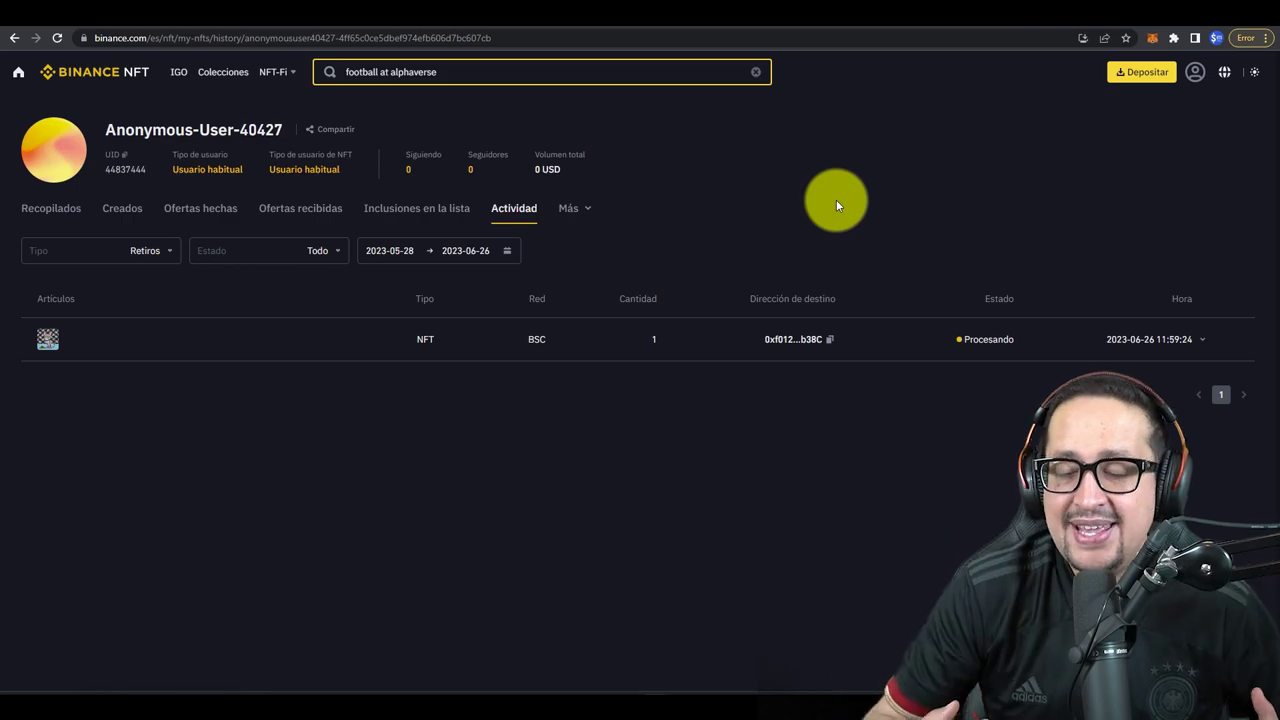
Open the MetaMask wallet to check the account that receives the withdrawn NFT
left_click(1151, 39)
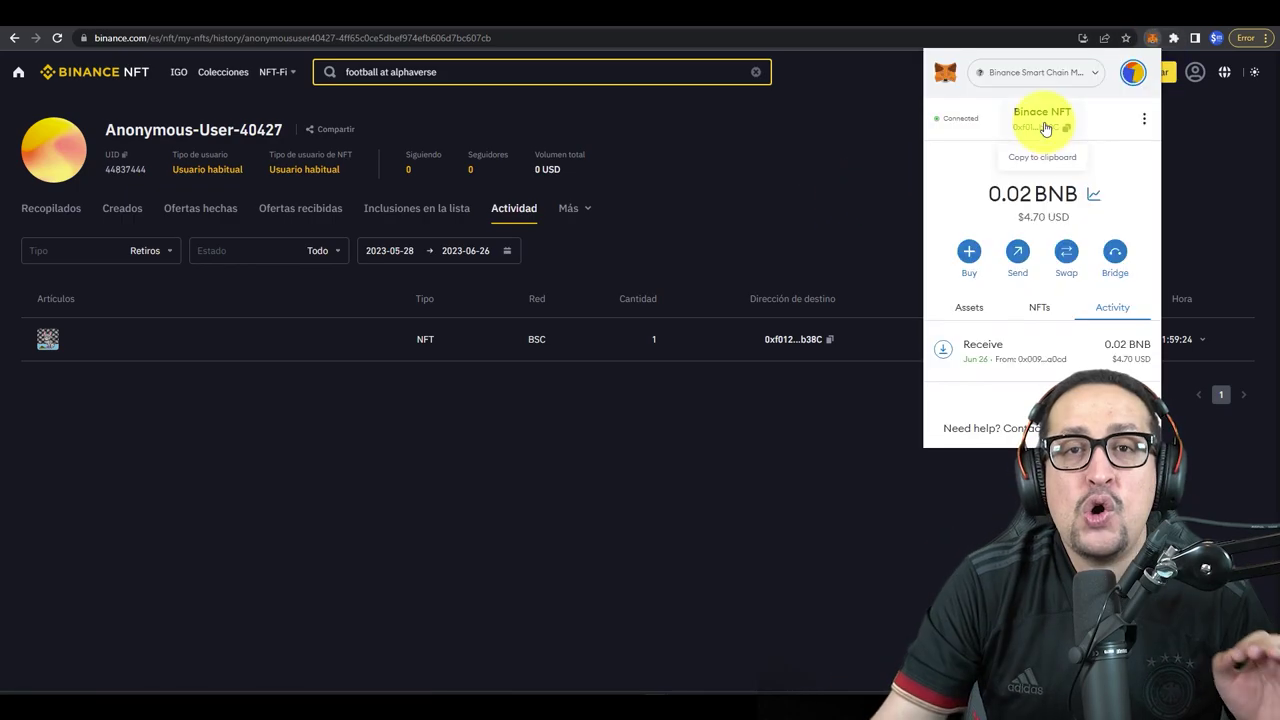